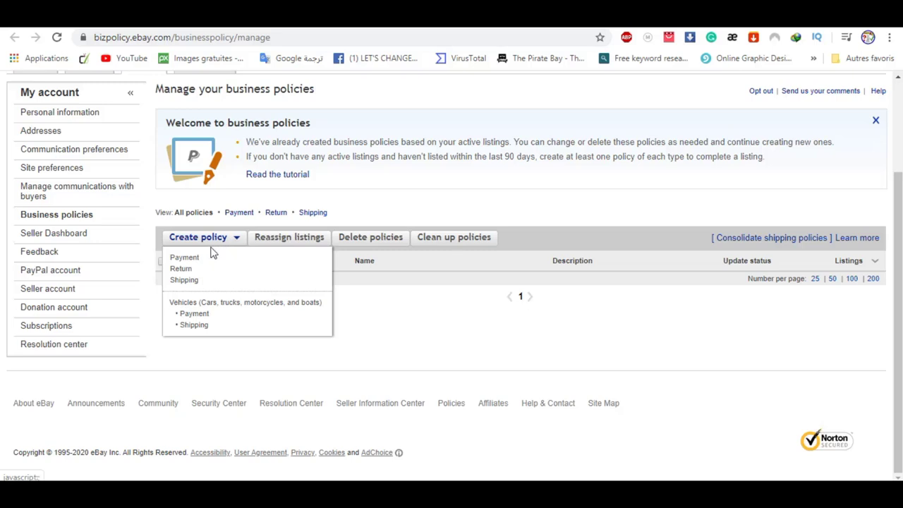
Start a payment policy named "ebook" with the description "policy description for ebook" and make it the default payment policy
left_click(185, 261)
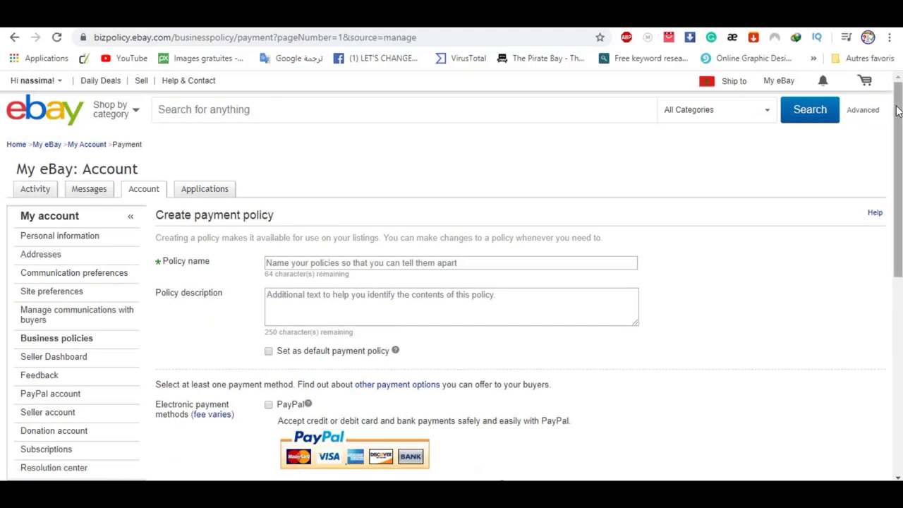
left_click(384, 262)
type("ebook")
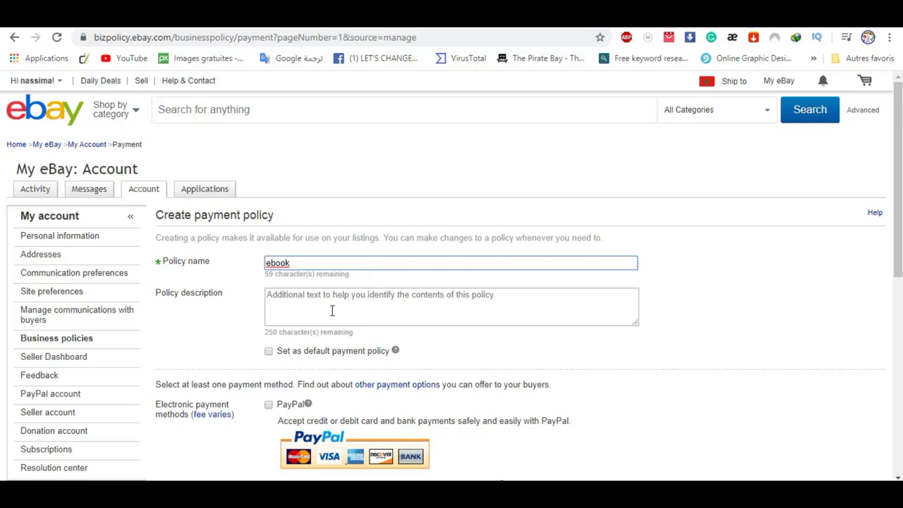
left_click(290, 305)
scroll(279, 179, "down", 2)
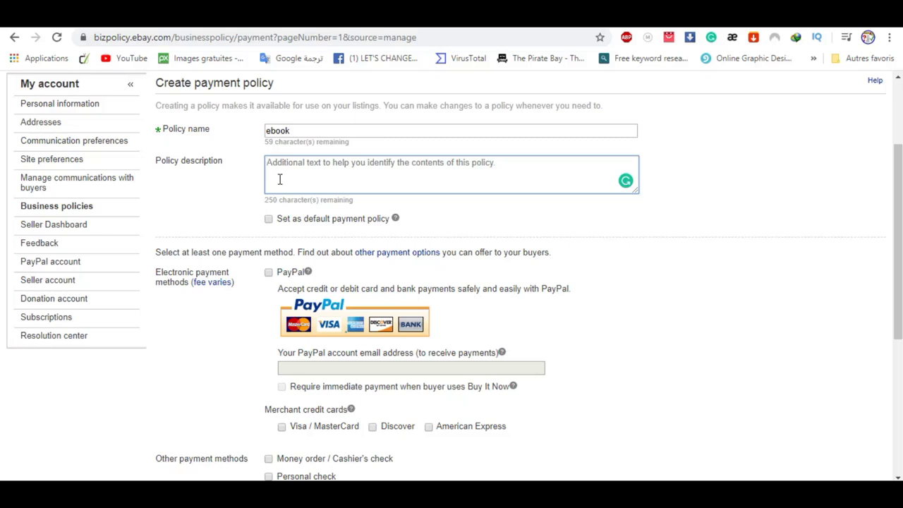
type("pol")
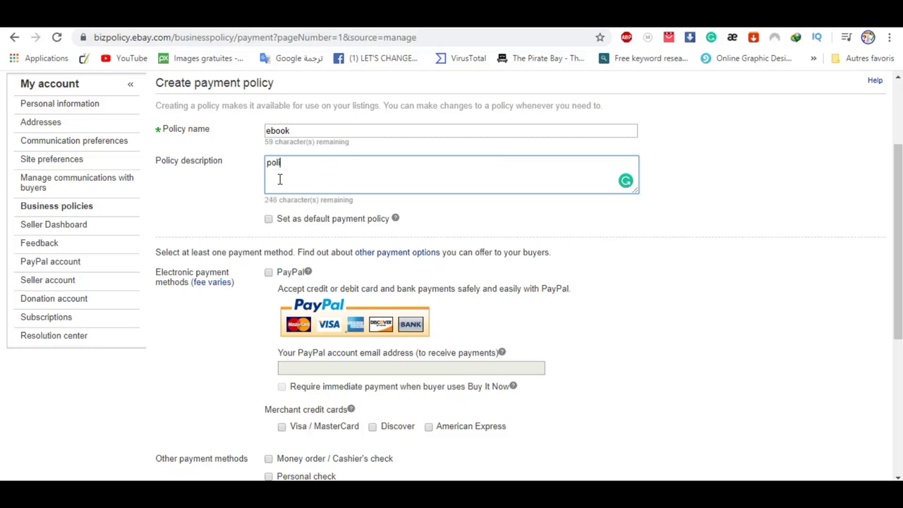
type("icy description for ebook")
left_click(277, 220)
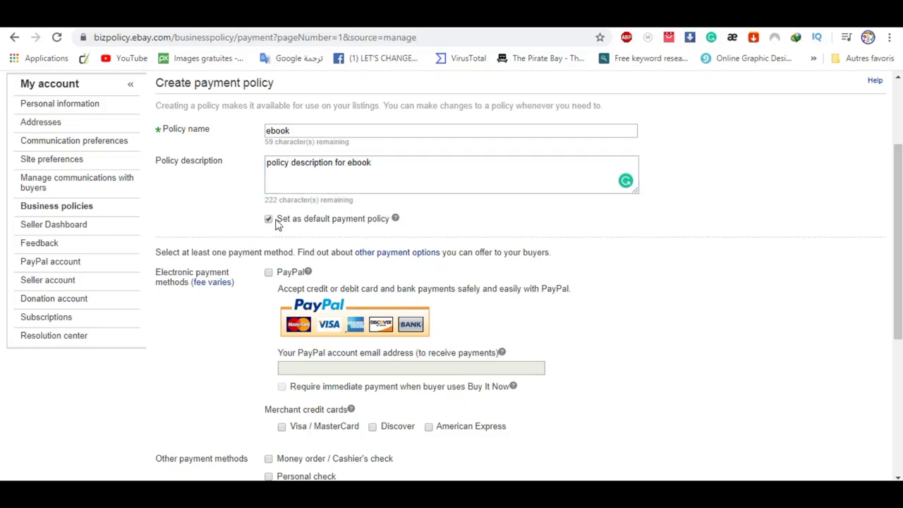
Accept PayPal using the account's e-mail address, require immediate payment for Buy It Now, and save the payment policy
left_click(269, 273)
left_click(334, 365)
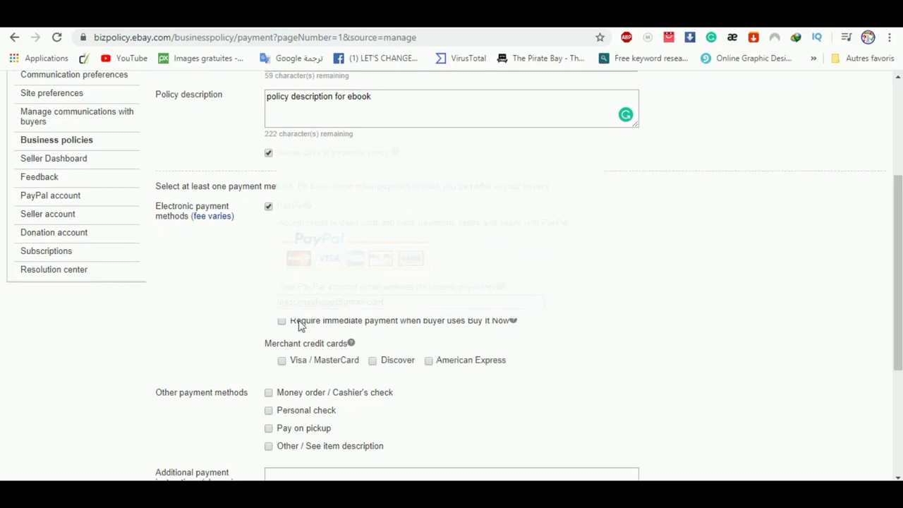
left_click(281, 321)
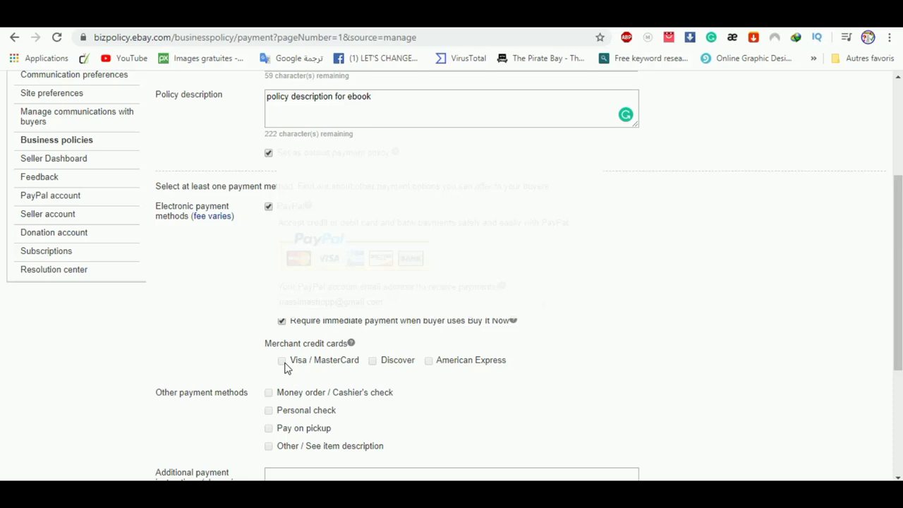
scroll(250, 378, "down", 1)
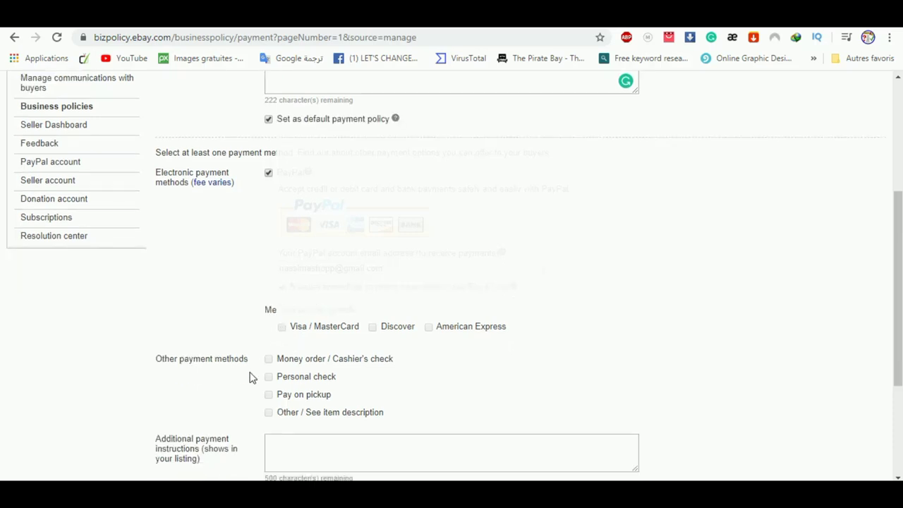
scroll(249, 377, "down", 3)
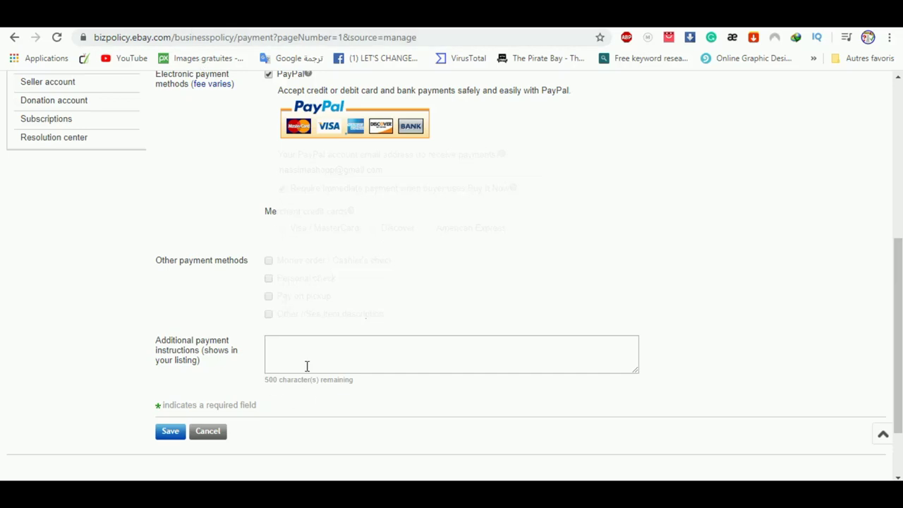
left_click(168, 433)
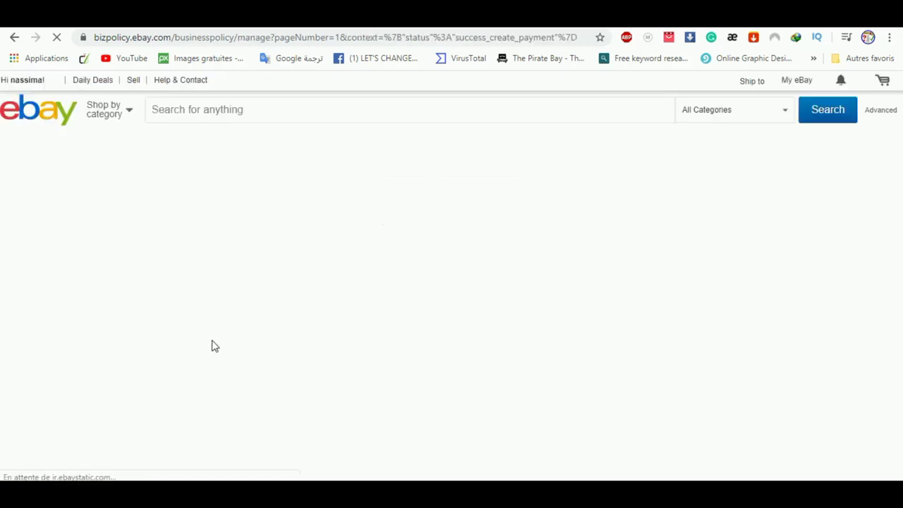
Start a return policy named "ebook" with the description "policy description for ebook" and make it the default return policy
scroll(217, 348, "down", 2)
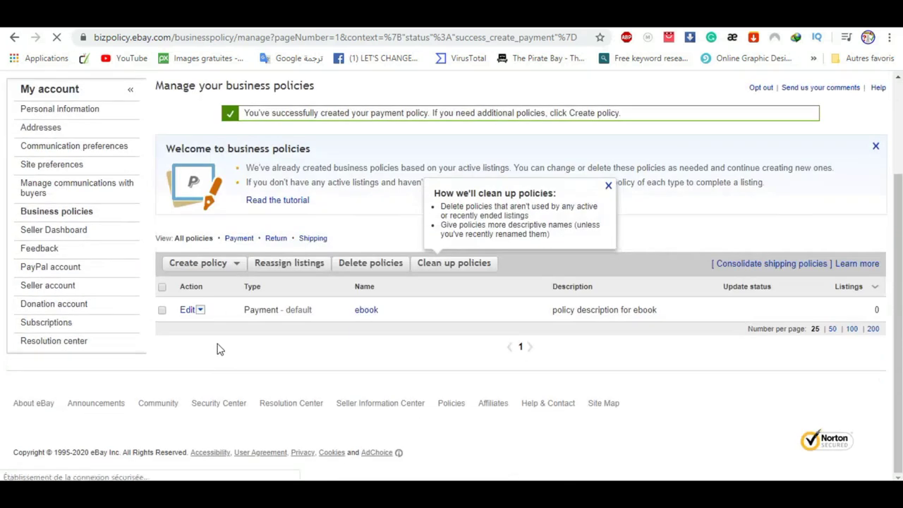
left_click(211, 271)
left_click(188, 295)
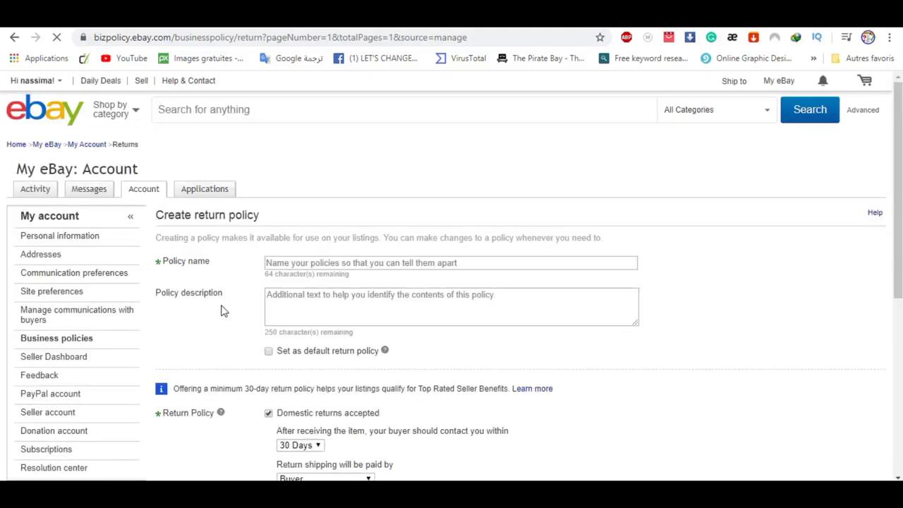
left_click(294, 267)
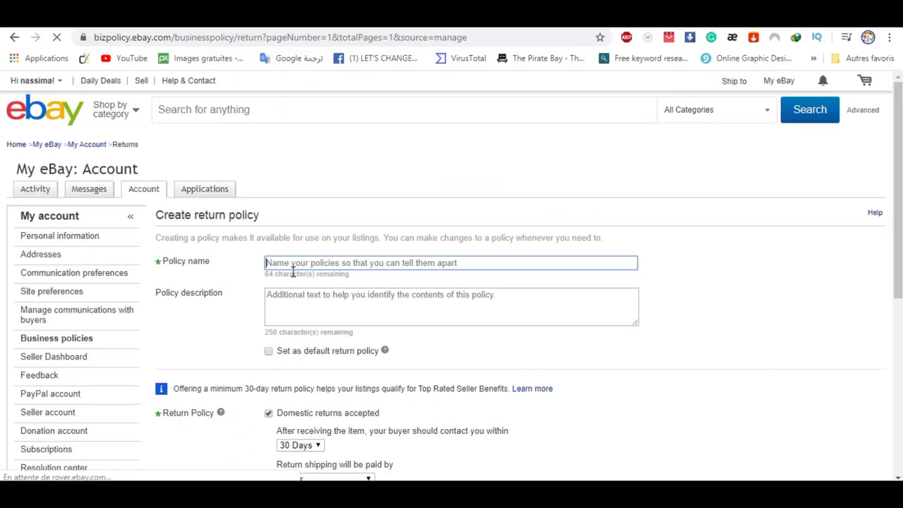
type("ebook")
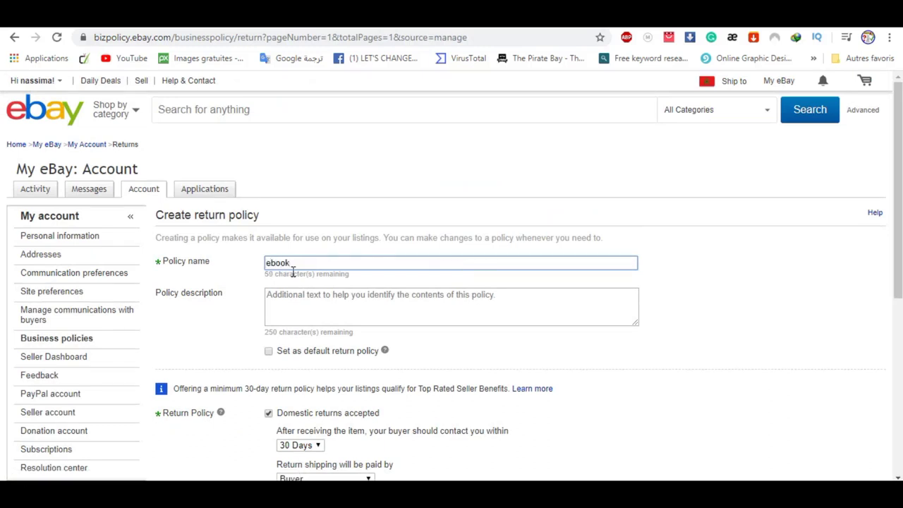
left_click(288, 306)
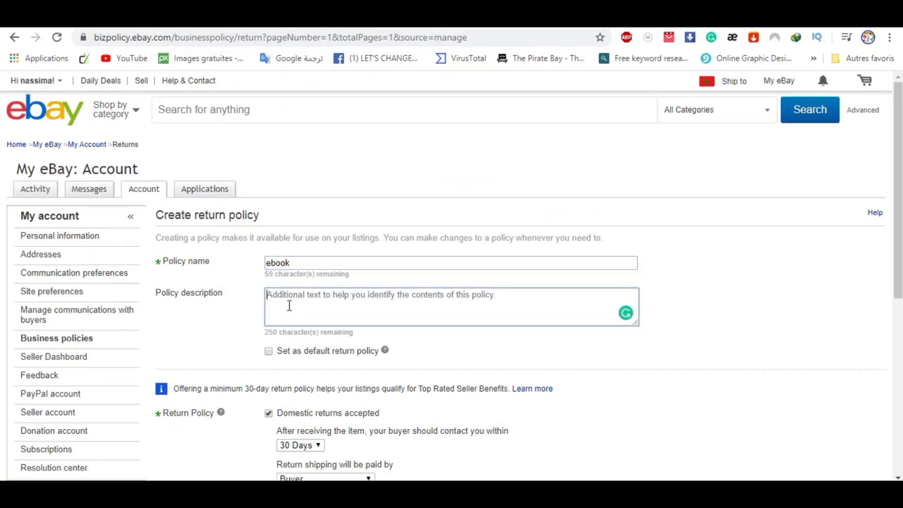
type("po")
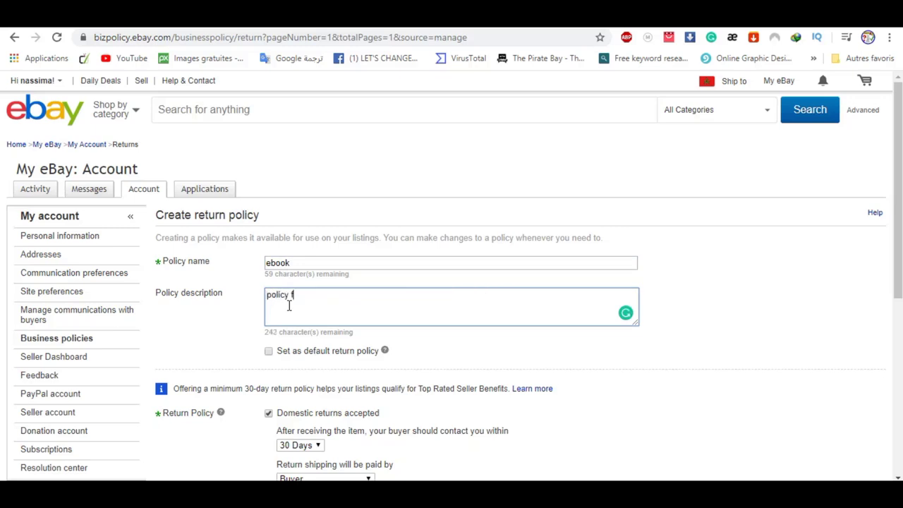
type("licy description for ebook")
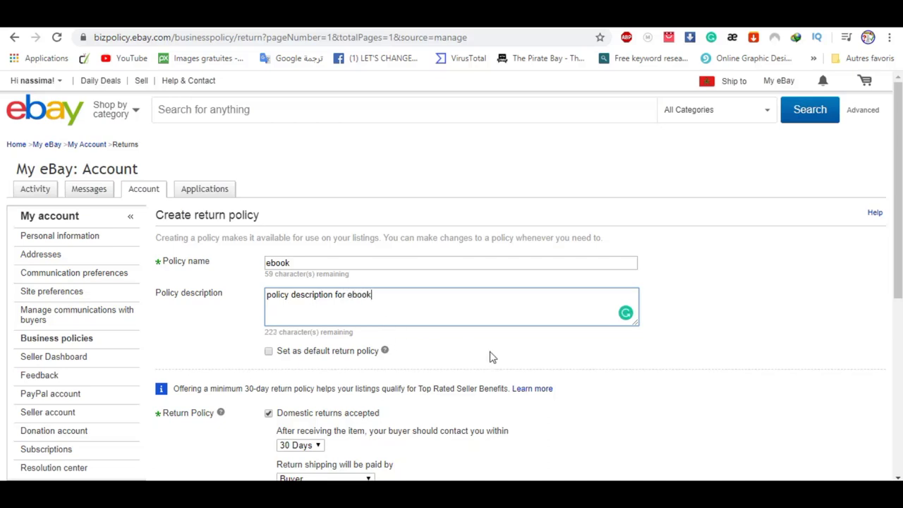
scroll(345, 320, "down", 1)
left_click(272, 286)
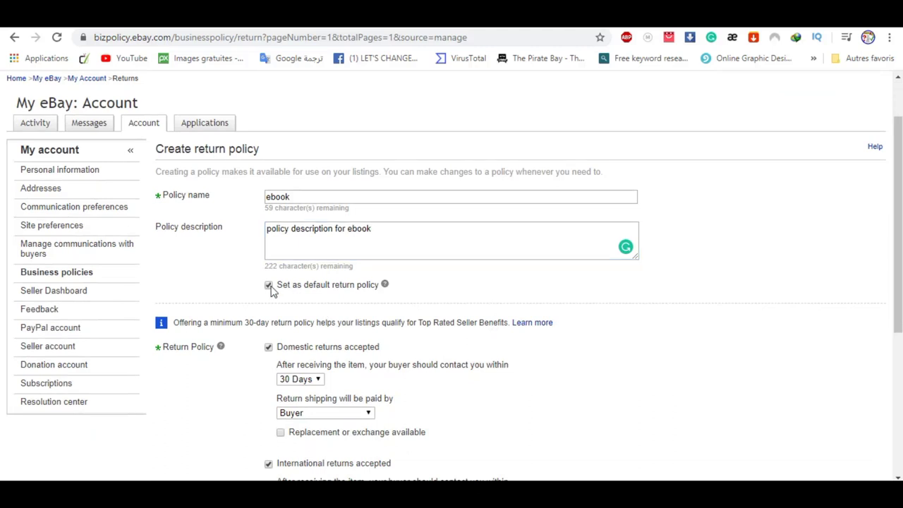
Set the domestic return period to 14 Days with return shipping paid by the Buyer
scroll(282, 304, "down", 1)
scroll(288, 303, "down", 1)
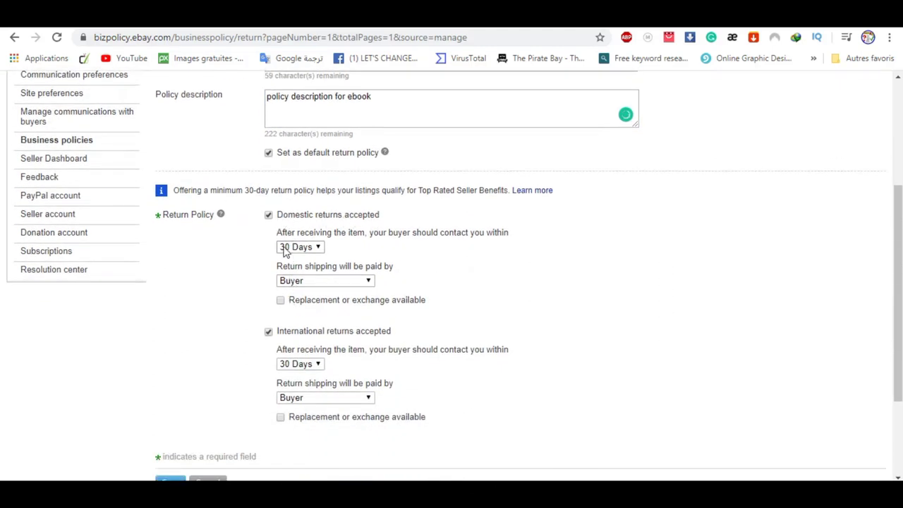
left_click(310, 247)
left_click(294, 259)
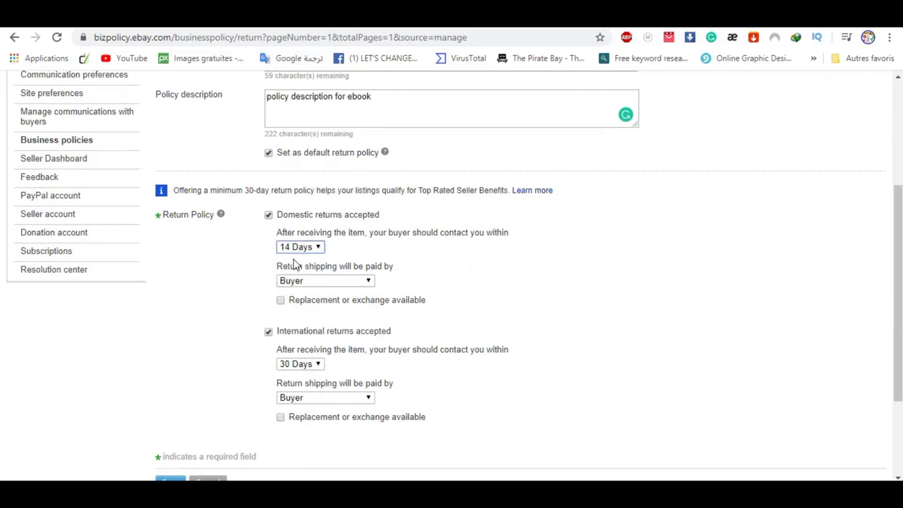
left_click(369, 281)
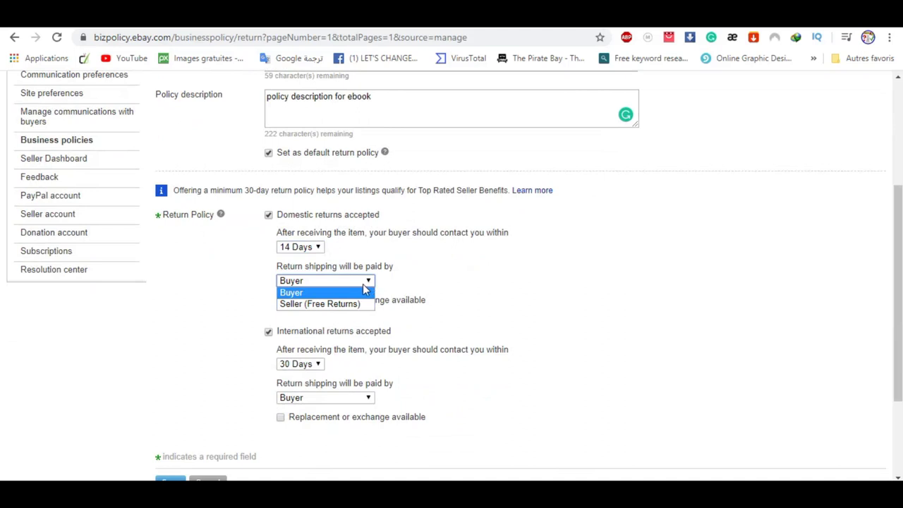
left_click(363, 287)
Set the international return period to 14 Days and save the return policy
scroll(297, 326, "down", 1)
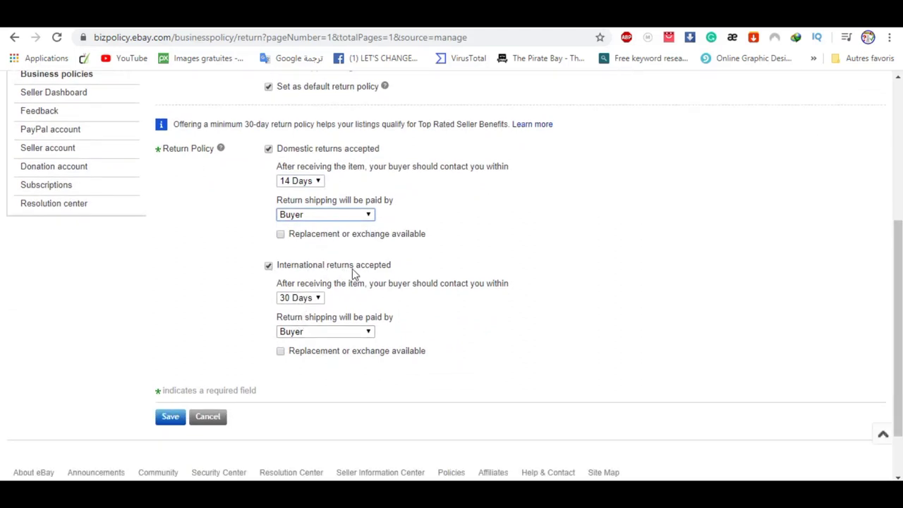
left_click(326, 300)
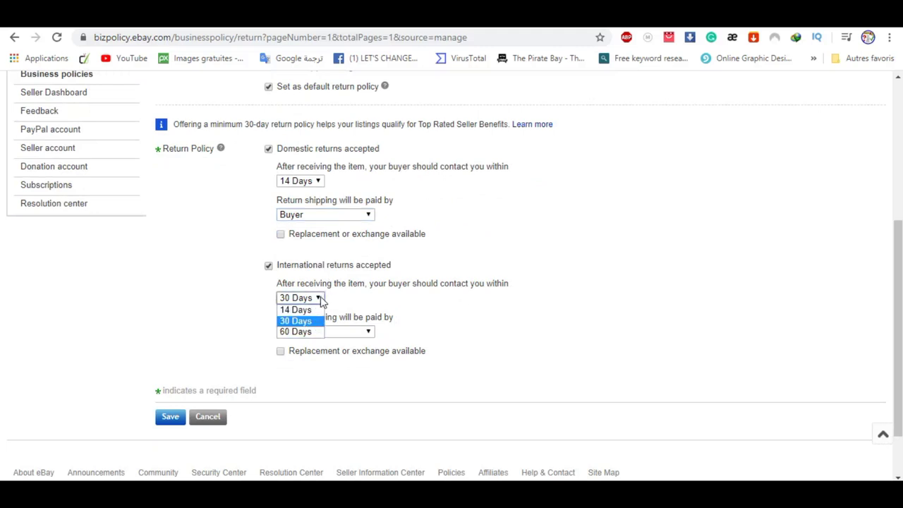
left_click(313, 309)
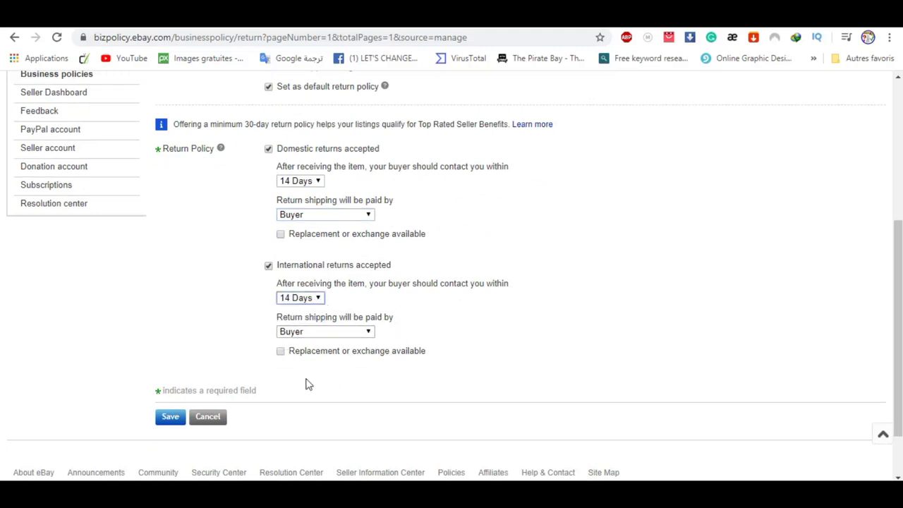
left_click(170, 418)
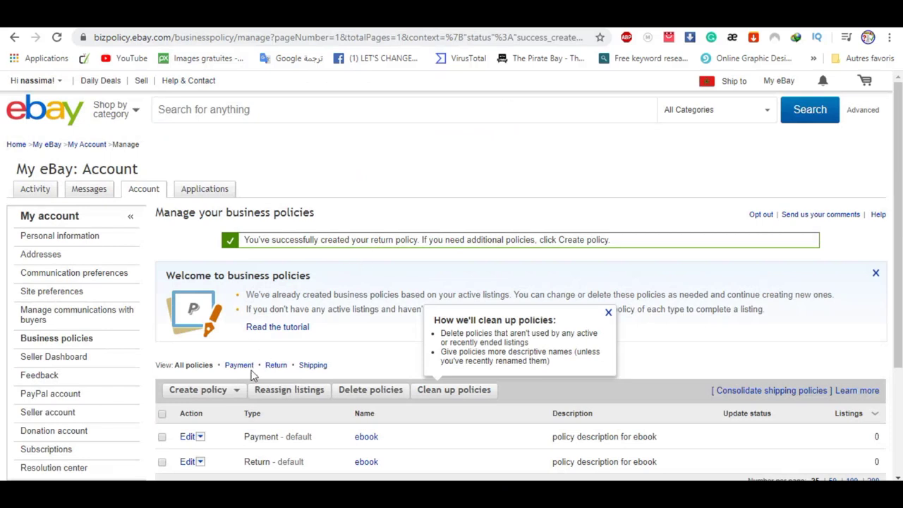
Start a shipping policy named "ebook" with the description "policy description for ebook" and make it the default shipping policy
left_click(233, 400)
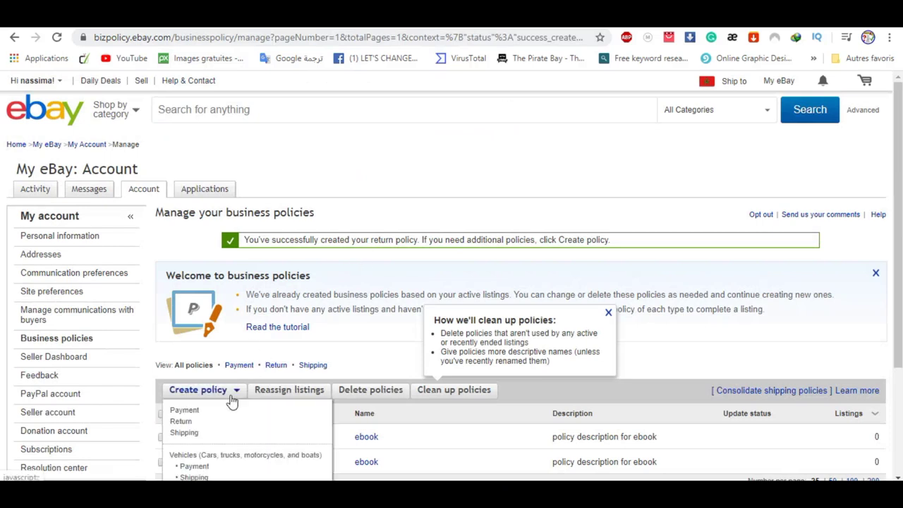
left_click(197, 434)
scroll(352, 334, "down", 3)
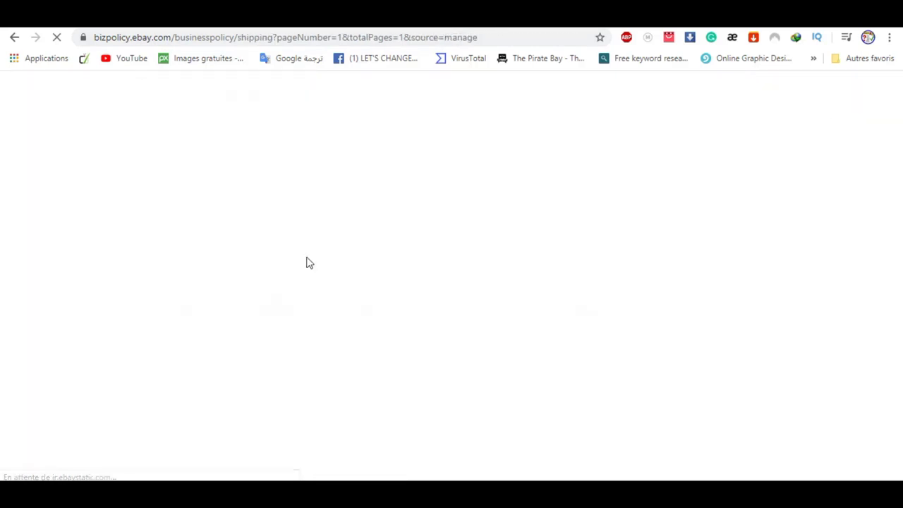
scroll(308, 257, "down", 1)
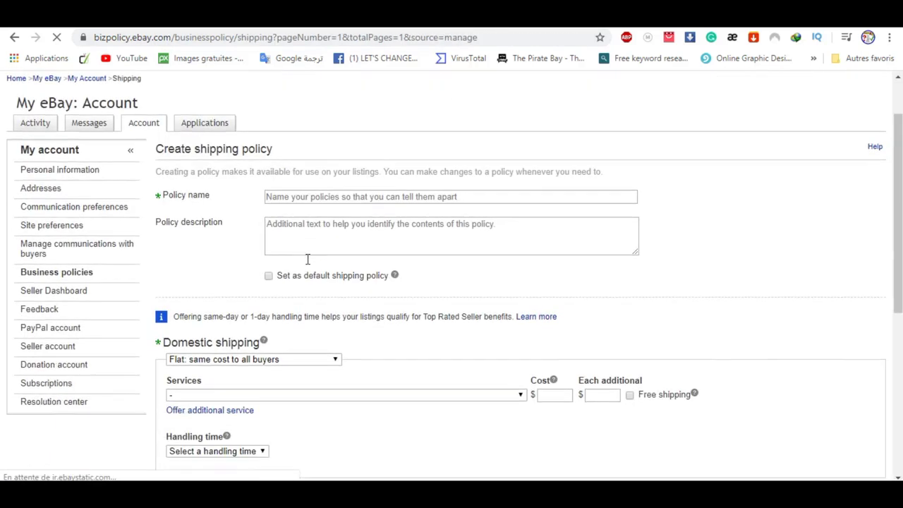
left_click(284, 202)
type("ebook")
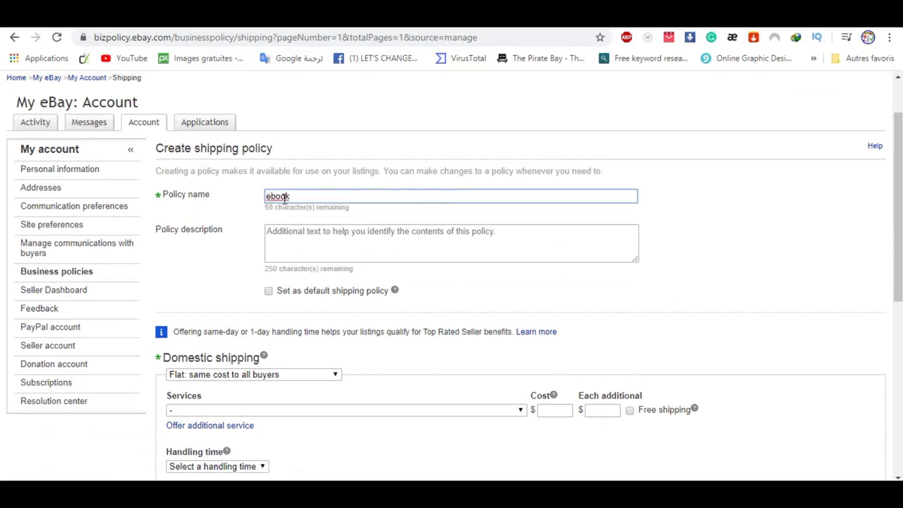
left_click(298, 234)
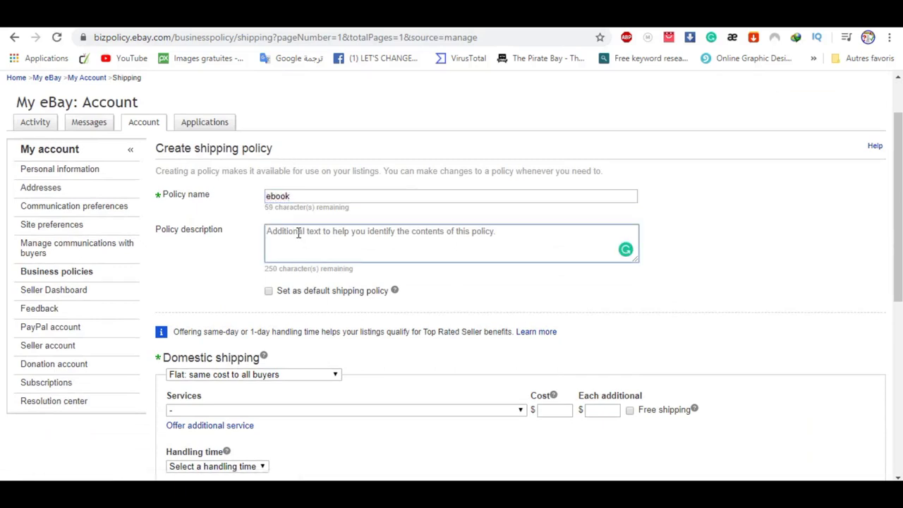
type("po")
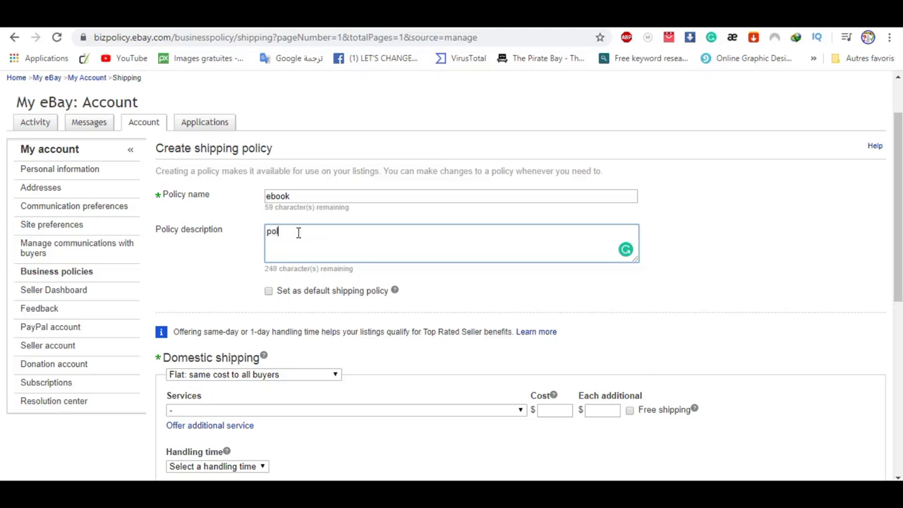
type("licy description fot")
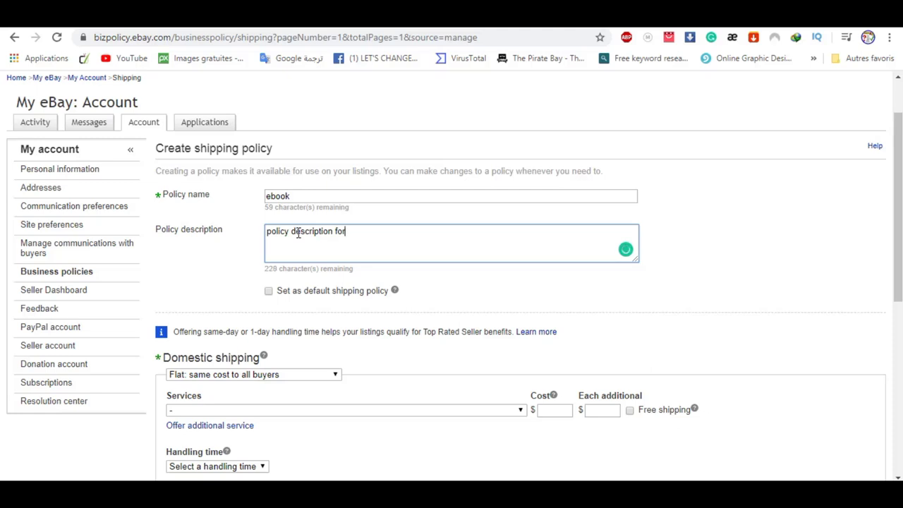
type("ook")
scroll(308, 335, "down", 1)
left_click(268, 225)
Choose "Flat: same cost to all buyers" as the domestic shipping cost type
scroll(273, 240, "down", 2)
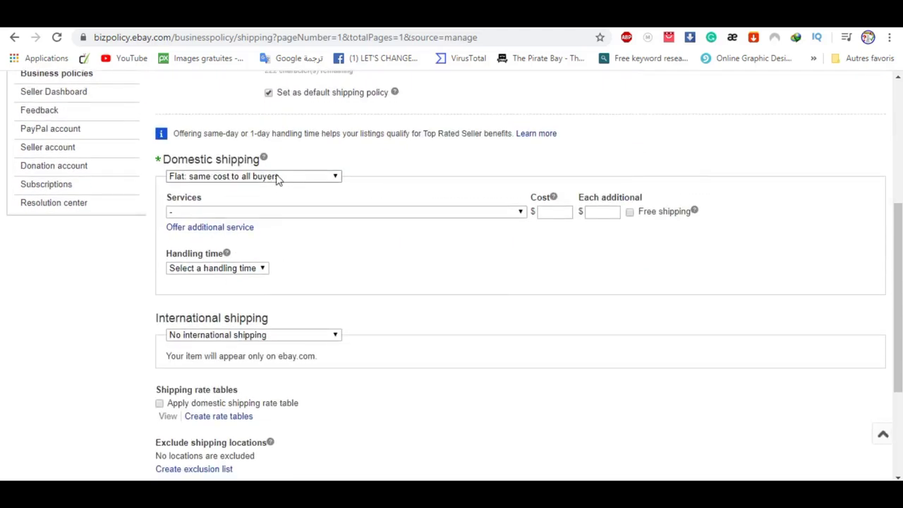
left_click(333, 176)
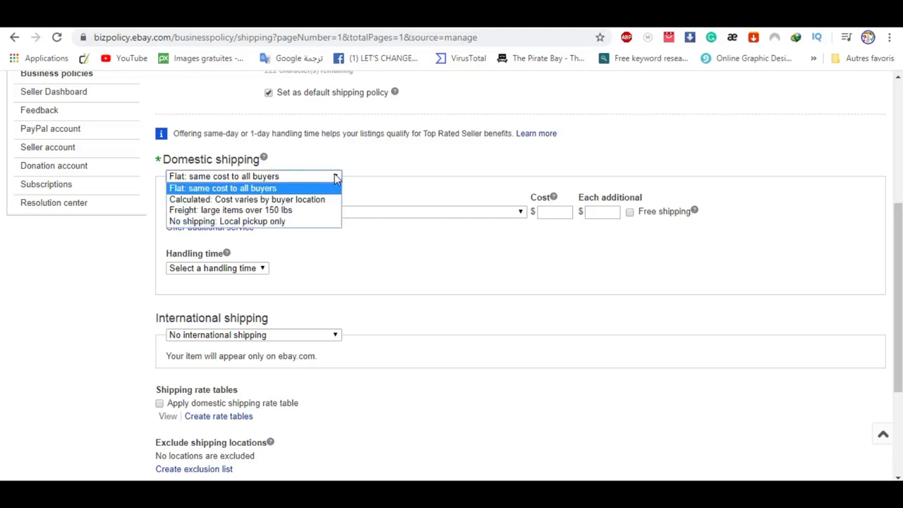
left_click(336, 177)
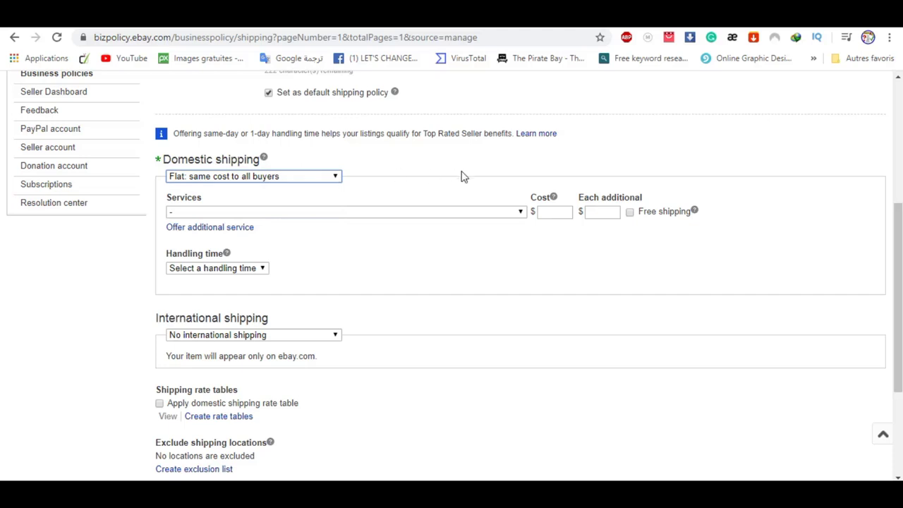
Offer USPS Priority Mail (1 to 3 business days) as free domestic shipping with a handling time of 1 business day
left_click(519, 212)
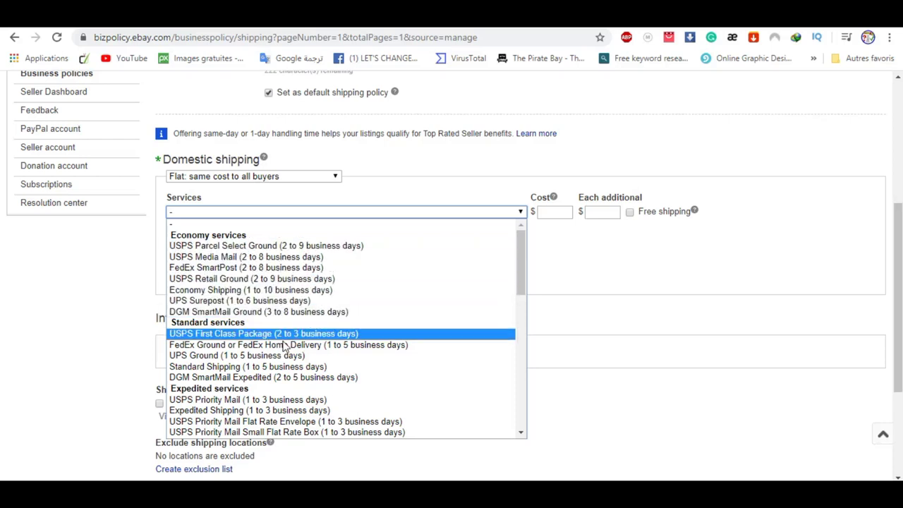
left_click(267, 400)
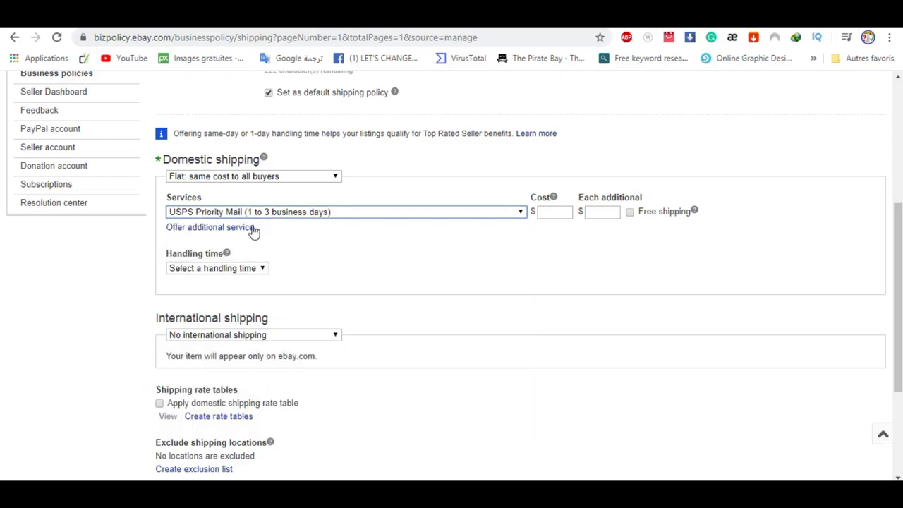
left_click(630, 212)
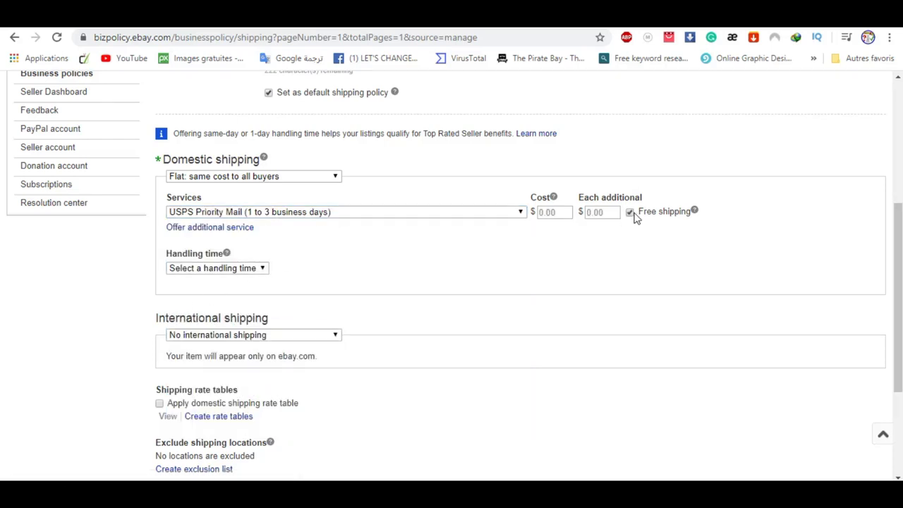
left_click(233, 269)
left_click(208, 302)
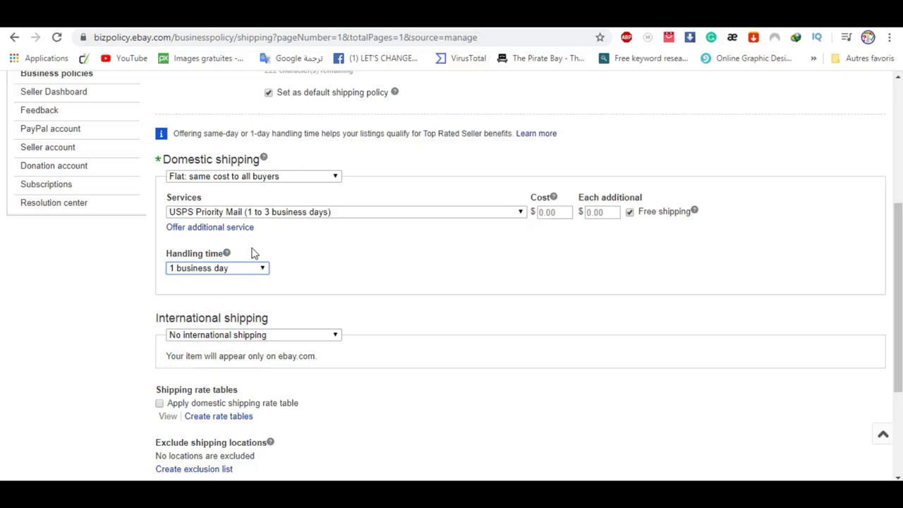
Set international shipping to "Flat: same cost to all buyers" and ship to Worldwide
scroll(270, 264, "down", 1)
scroll(270, 264, "down", 1)
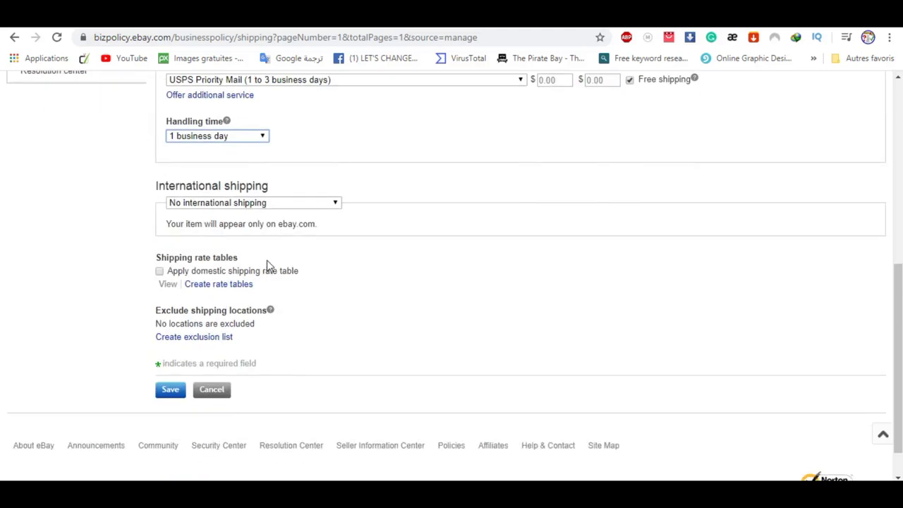
left_click(330, 204)
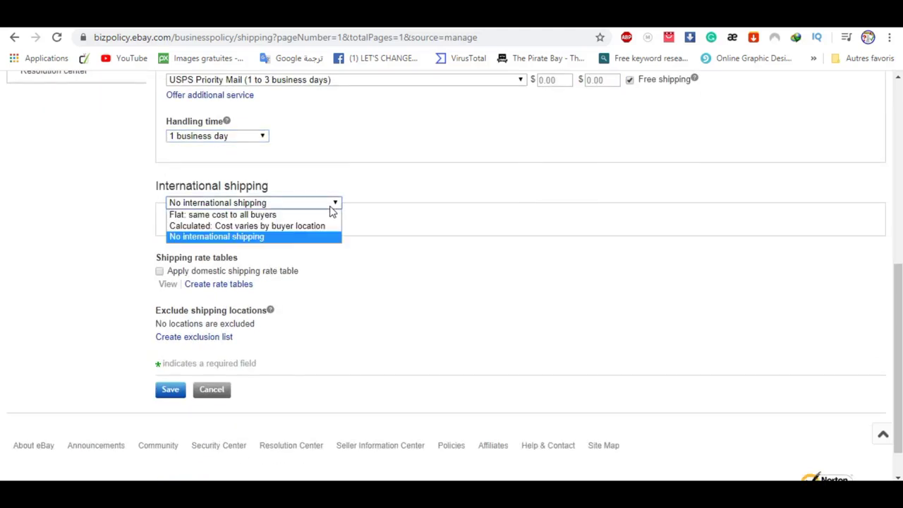
left_click(213, 216)
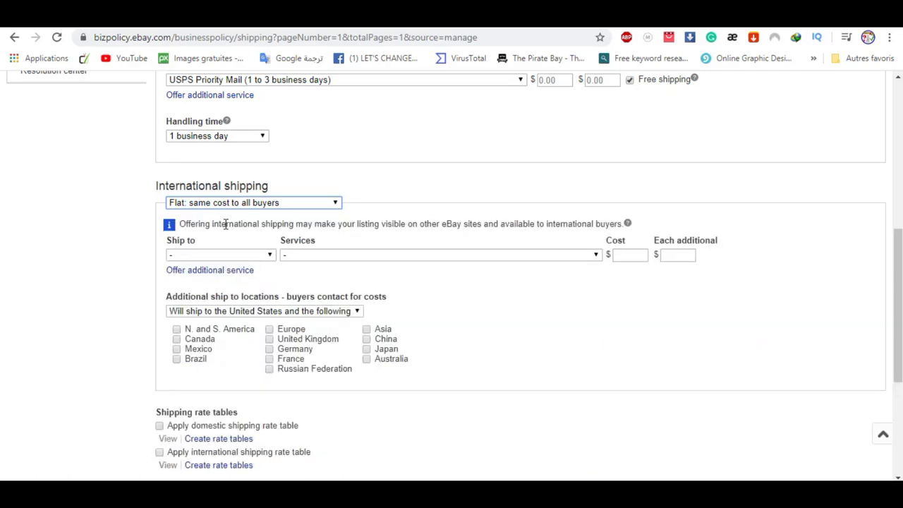
left_click(269, 258)
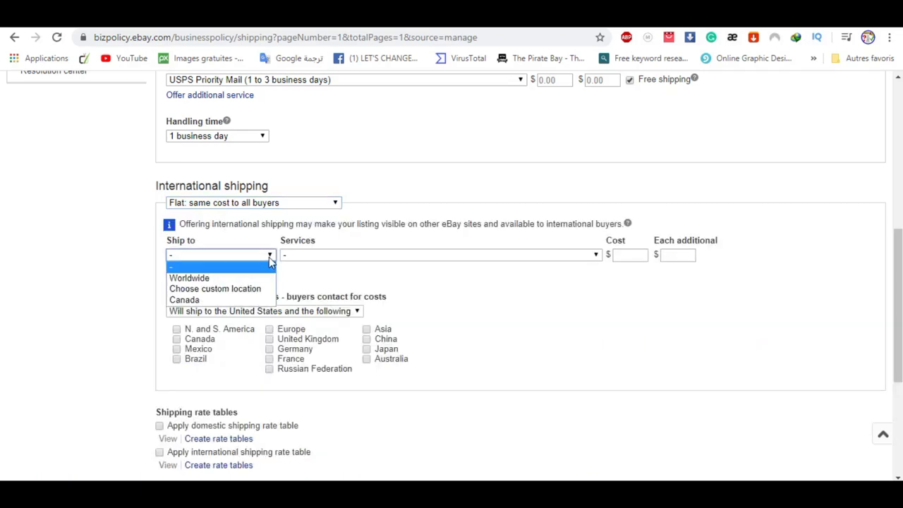
left_click(229, 279)
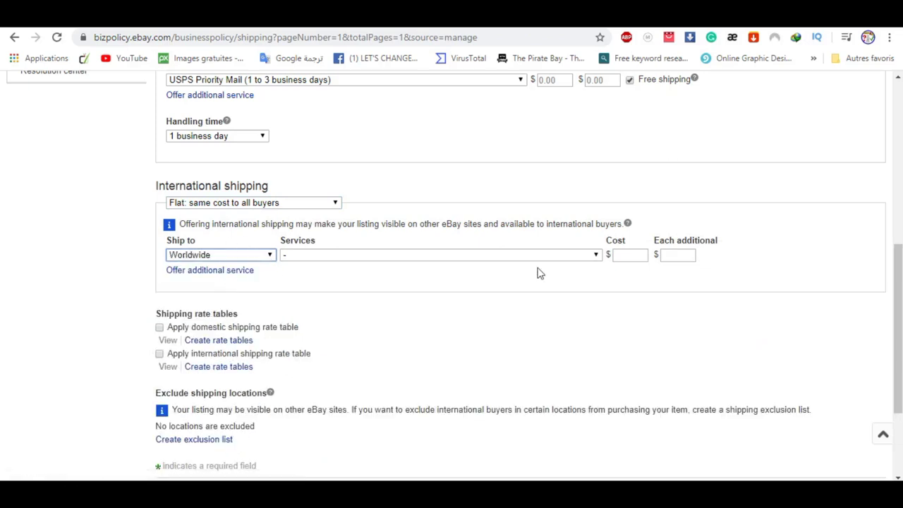
Choose Standard International Shipping as the international service, with cost and each additional item both at $0.00
left_click(595, 258)
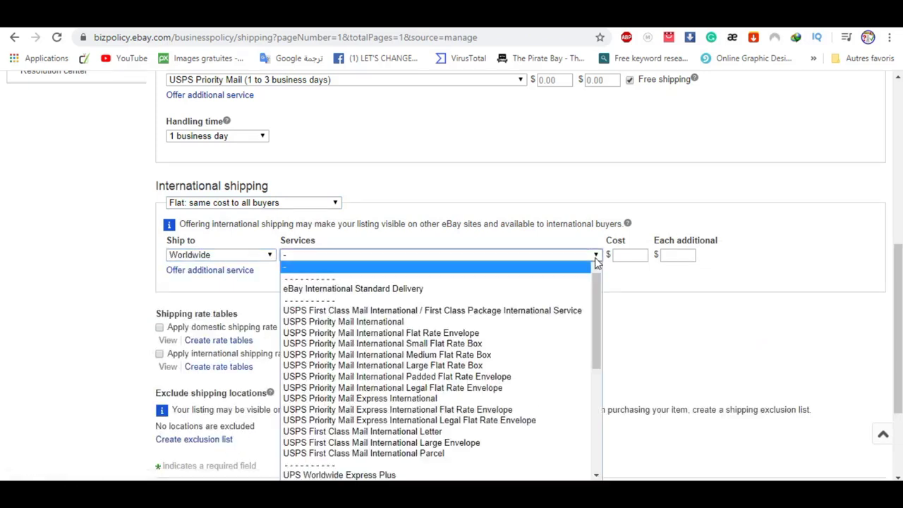
scroll(385, 311, "down", 5)
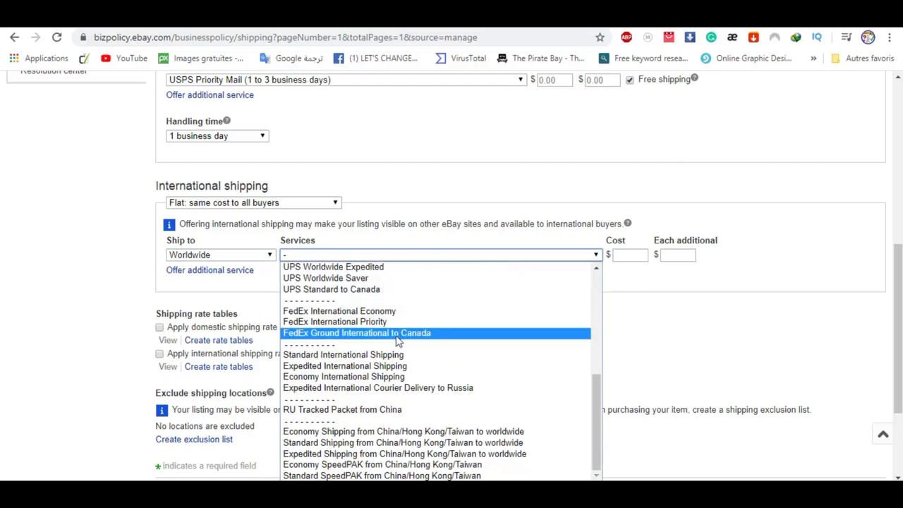
left_click(364, 358)
left_click(625, 258)
type("0.00")
left_click(665, 256)
type("0.00")
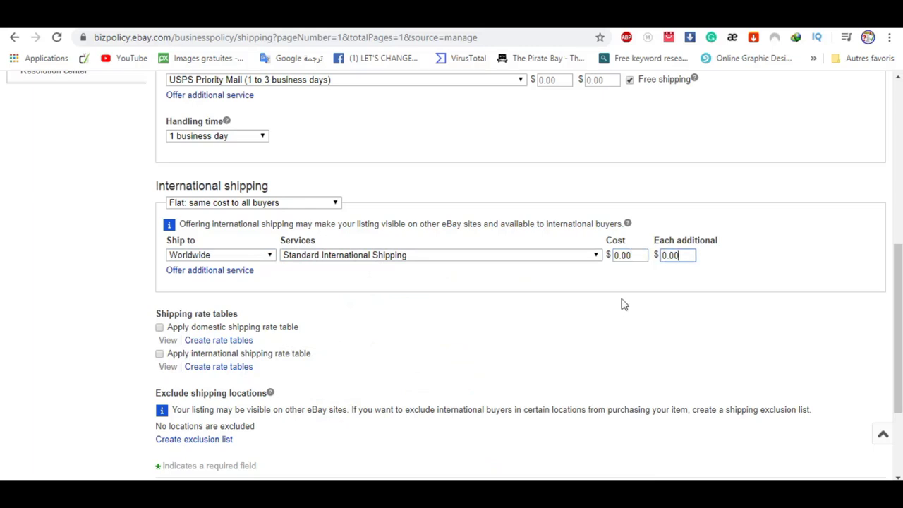
Save the shipping policy without rate tables or excluded locations and check the business policies list
scroll(449, 359, "down", 1)
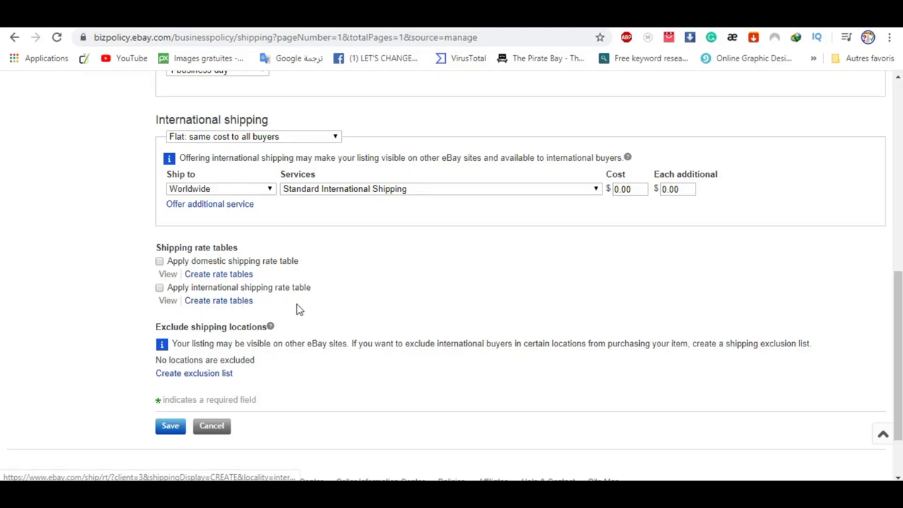
scroll(299, 308, "down", 1)
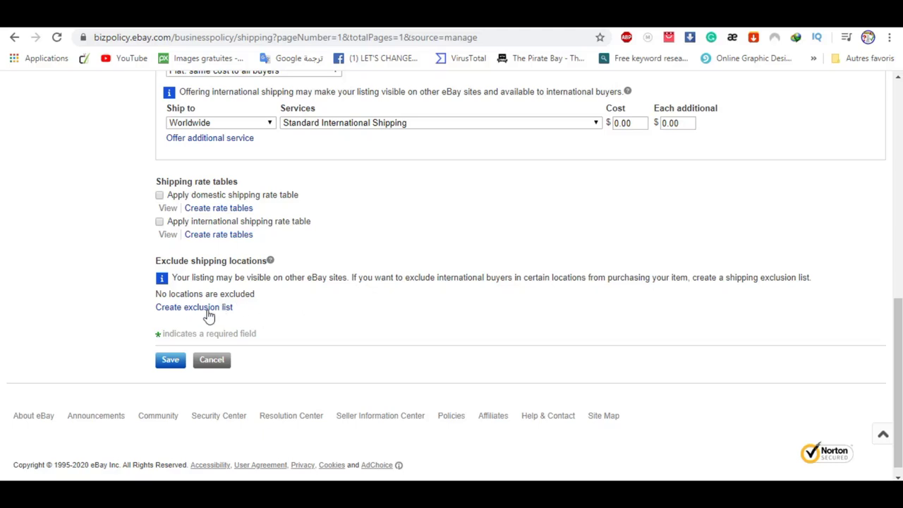
left_click(170, 366)
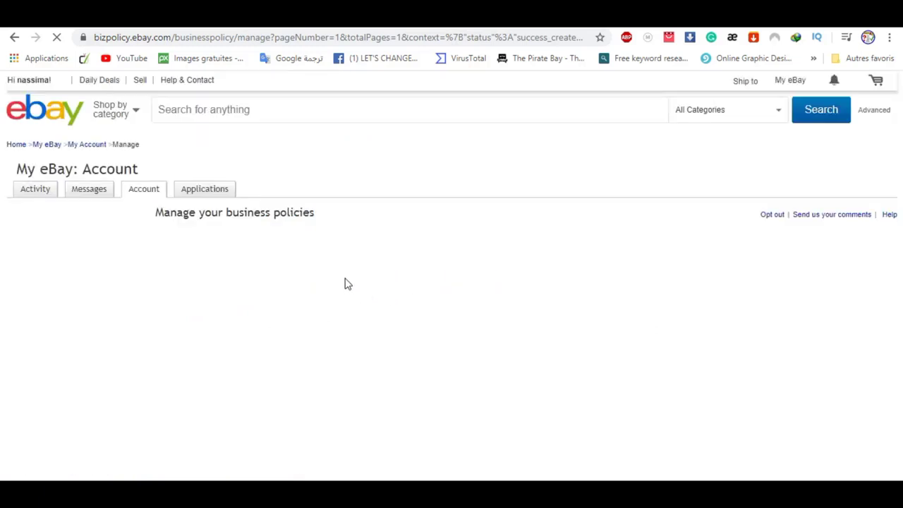
scroll(345, 285, "down", 3)
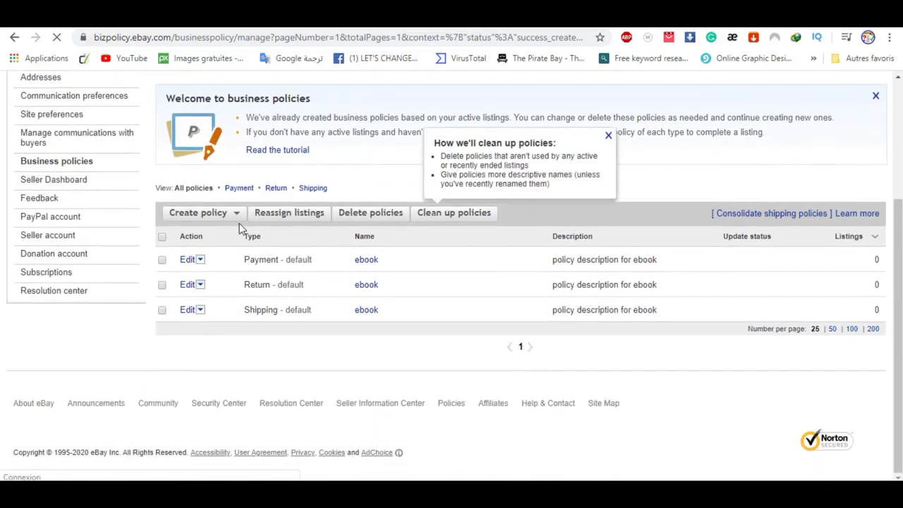